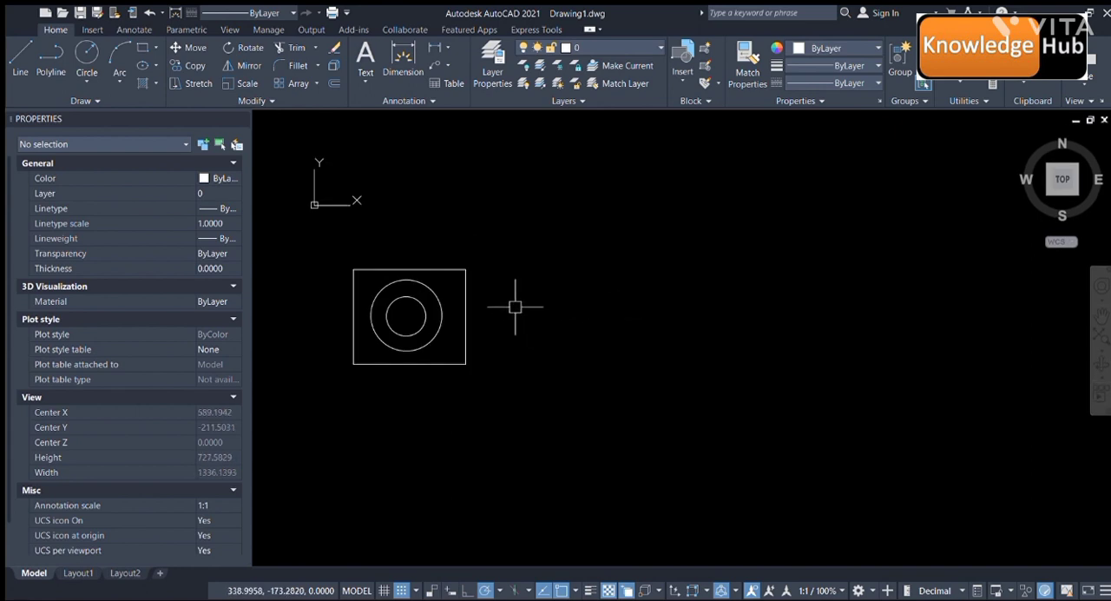
- Erase the existing rectangle together with the two circles inside it
{"action": "left_click", "coordinate": [327, 246]}
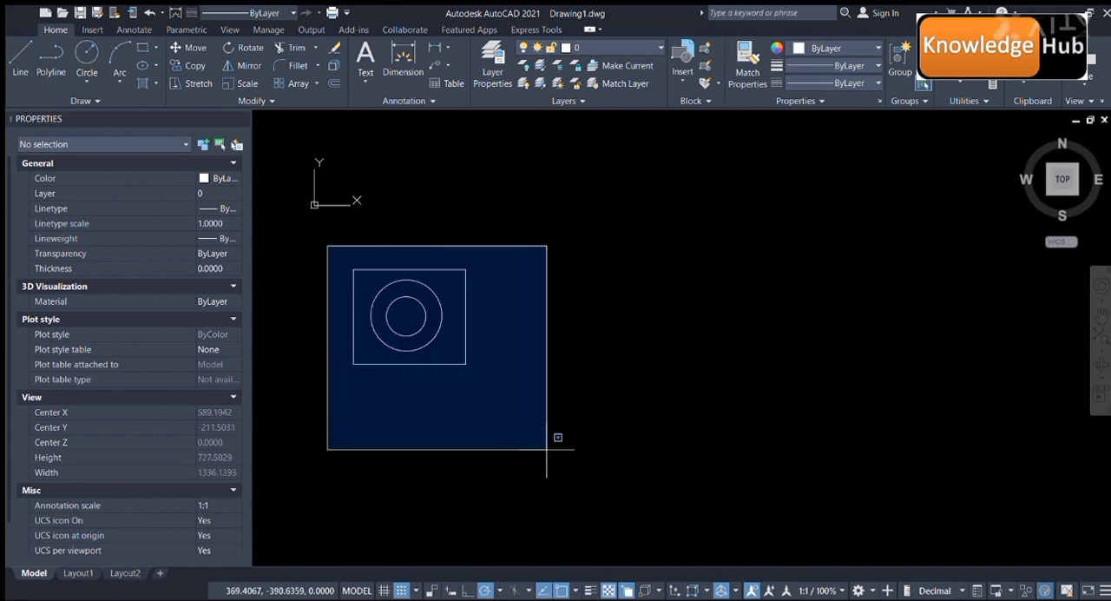
{"action": "left_click", "coordinate": [556, 448]}
{"action": "key", "text": "Delete"}
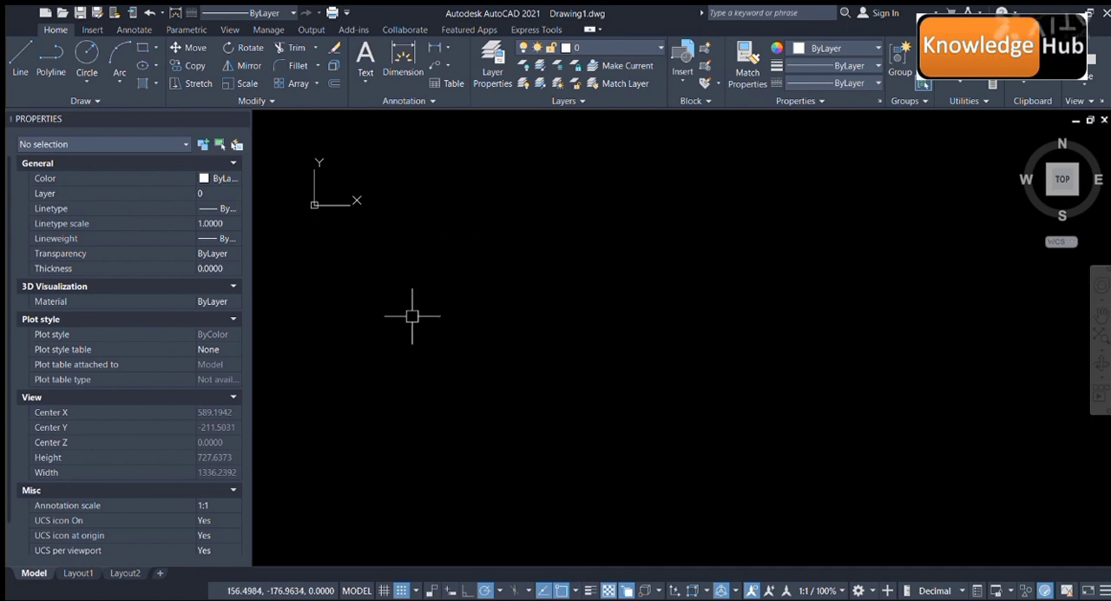
- Draw a freehand, nearly square rectangle in the empty drawing area with its upper-left corner at about (339, -26)
{"action": "left_click", "coordinate": [139, 50]}
{"action": "left_click", "coordinate": [527, 222]}
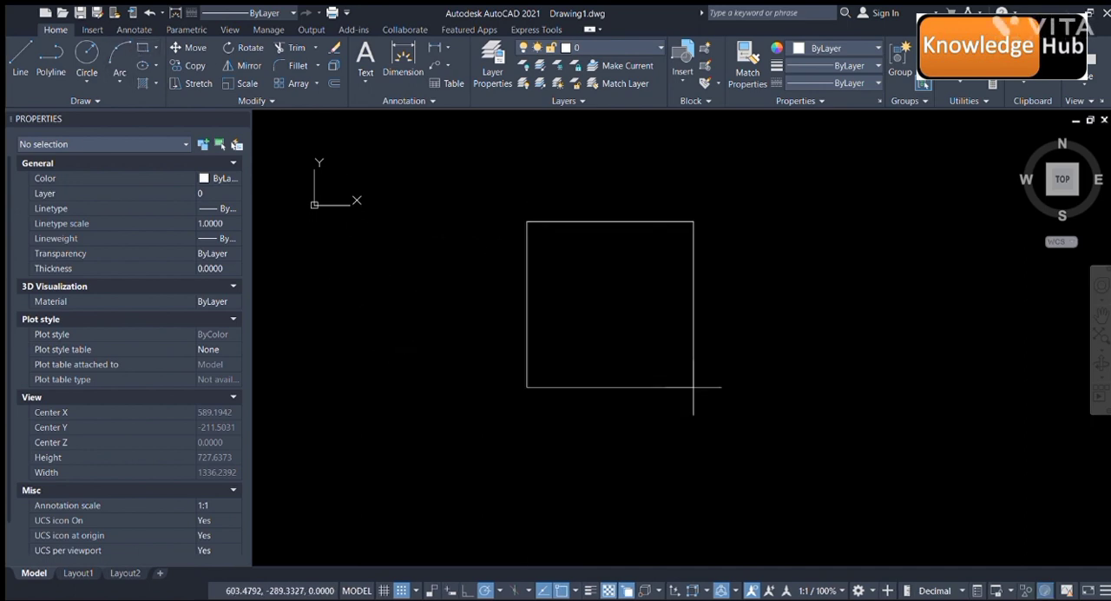
{"action": "left_click", "coordinate": [773, 454]}
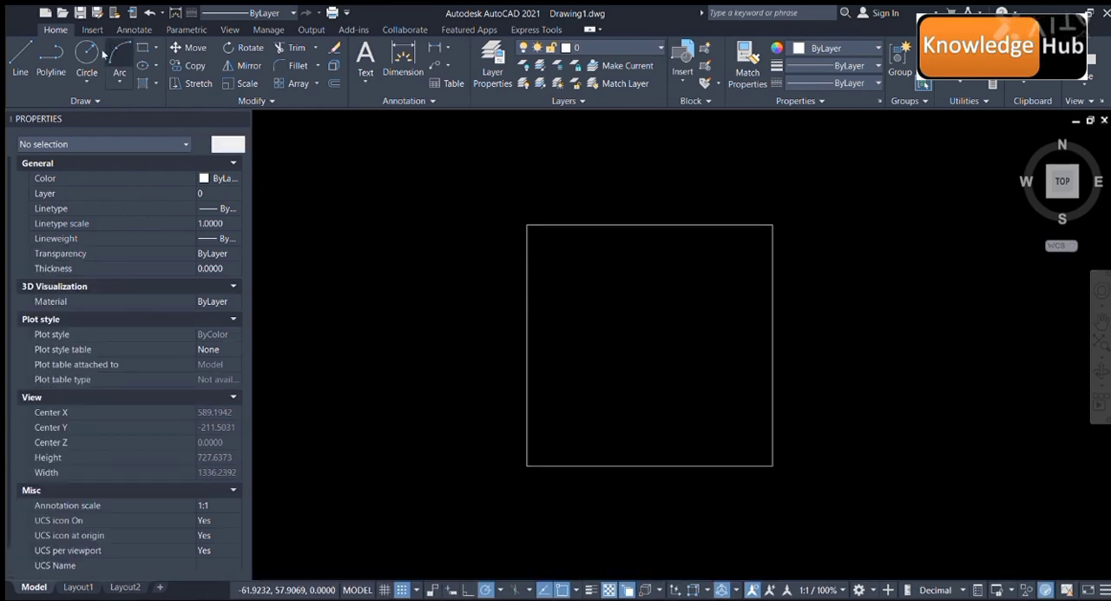
- Draw a large circle and a smaller circle inside it, both centred roughly in the middle of the rectangle
{"action": "left_click", "coordinate": [652, 352]}
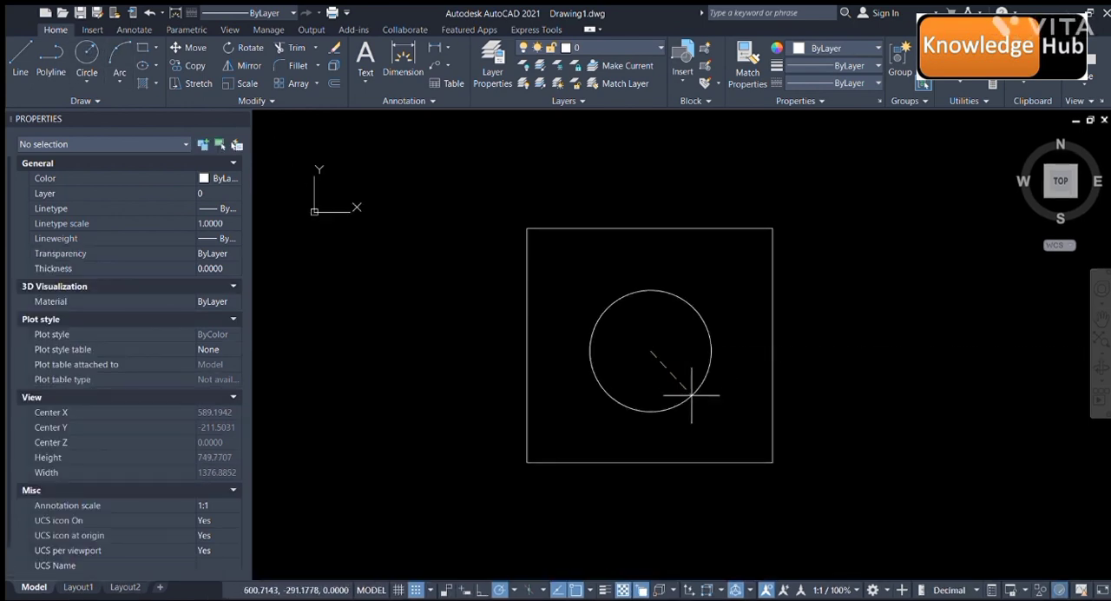
{"action": "left_click", "coordinate": [705, 415]}
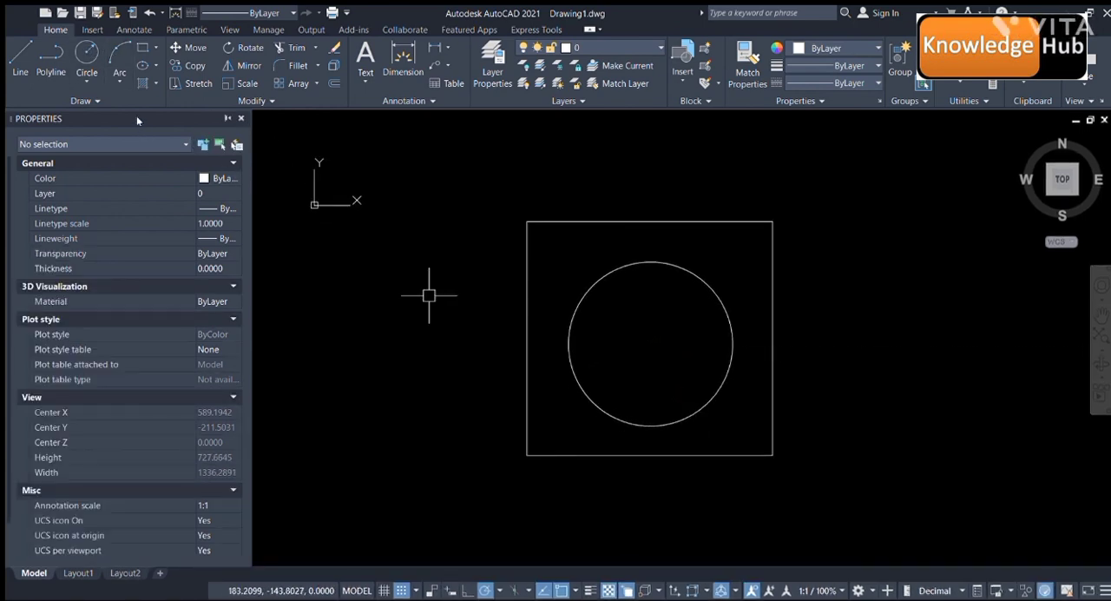
{"action": "left_click", "coordinate": [86, 54]}
{"action": "left_click", "coordinate": [647, 343]}
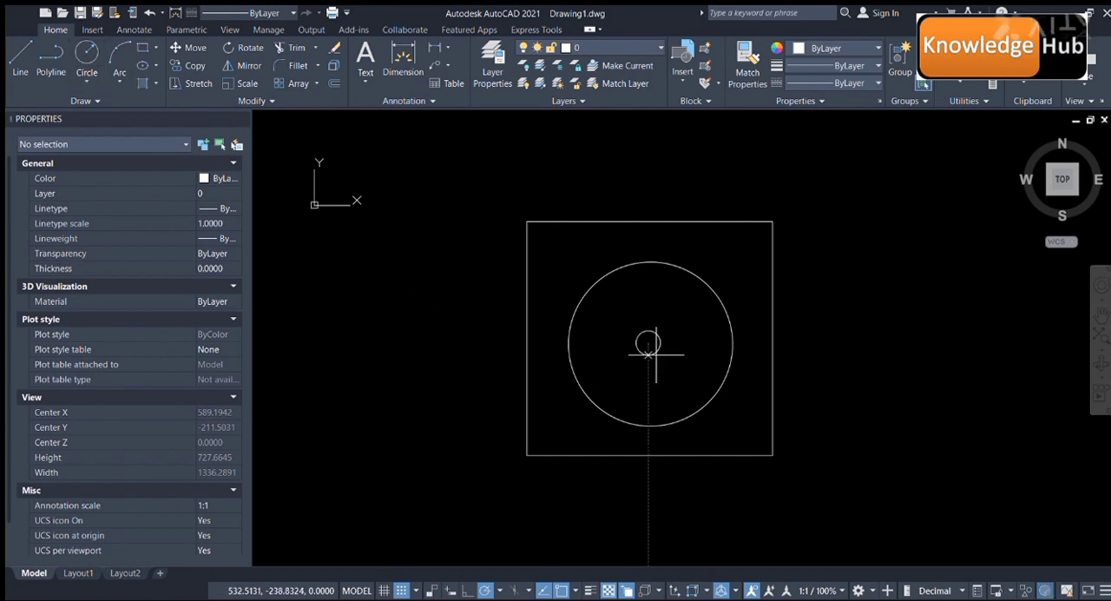
{"action": "left_click", "coordinate": [671, 383]}
- Select the rectangle, the outer circle and the inner circle one at a time to check whether they are separate objects
{"action": "middle_click_drag", "start_coordinate": [751, 297], "coordinate": [694, 255]}
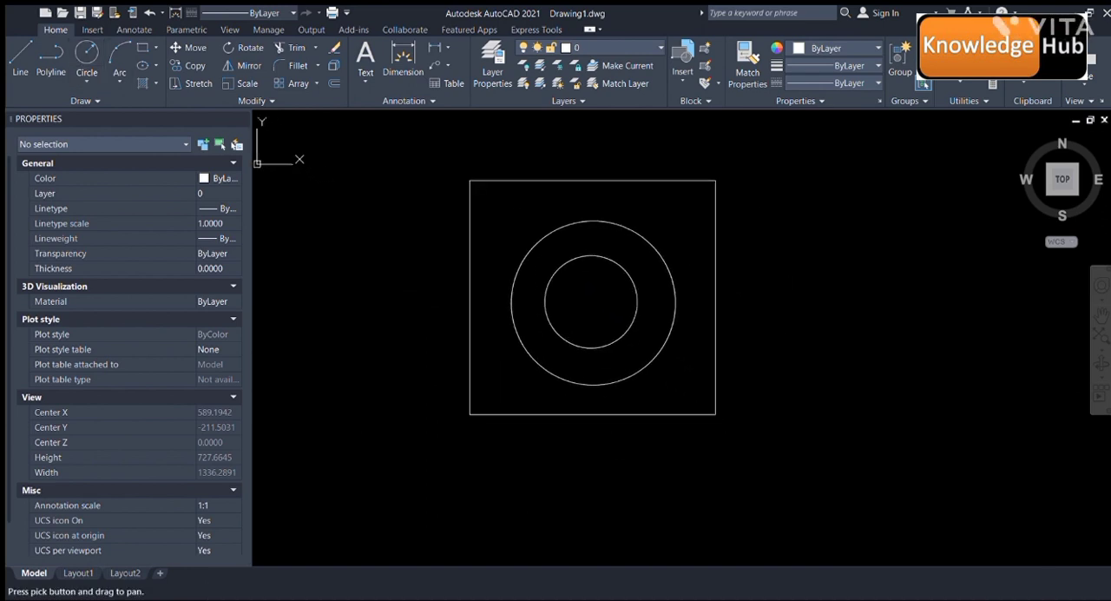
{"action": "left_click", "coordinate": [717, 293]}
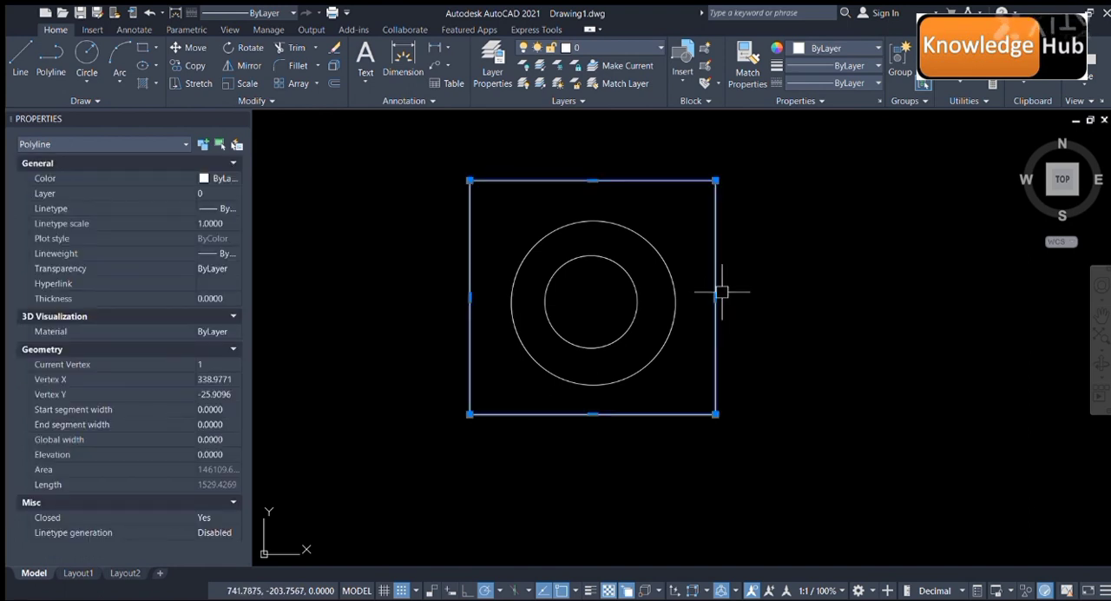
{"action": "key", "text": "Escape"}
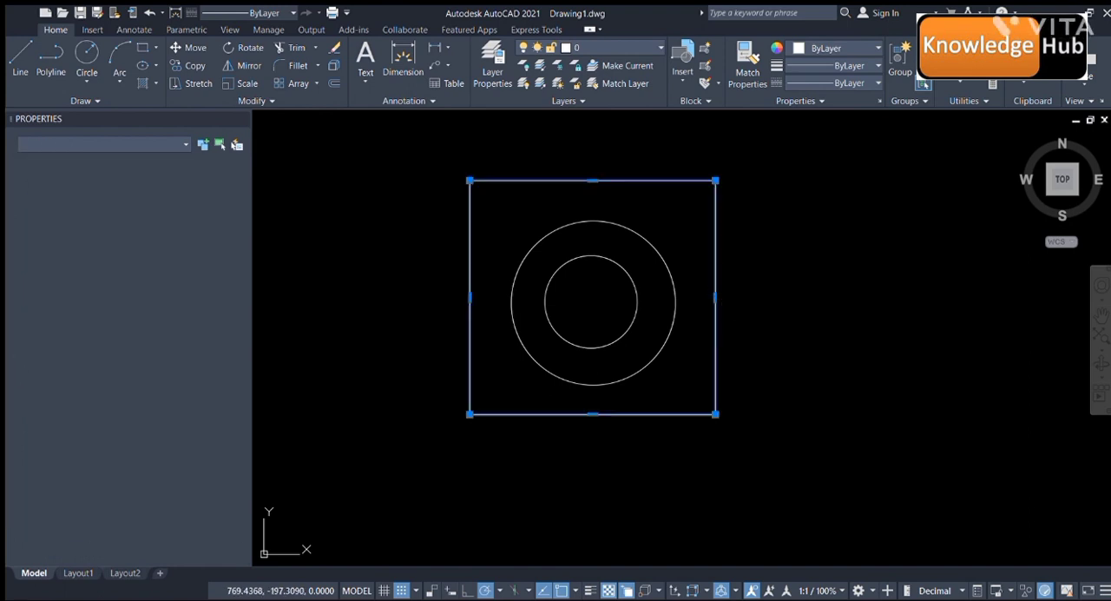
{"action": "left_click", "coordinate": [718, 271]}
{"action": "key", "text": "Escape"}
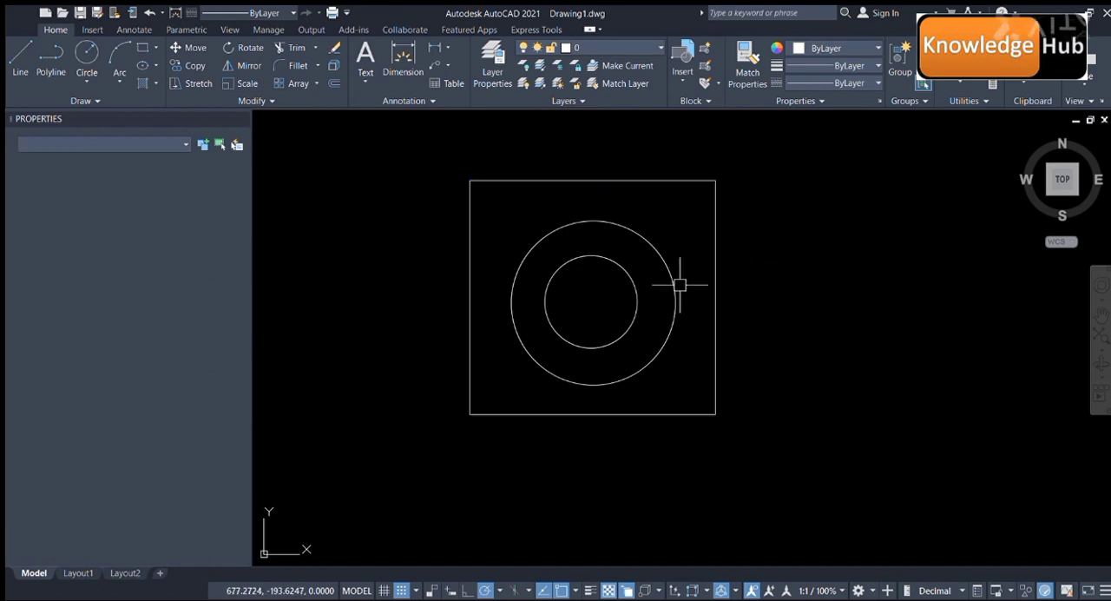
{"action": "left_click", "coordinate": [672, 285]}
{"action": "key", "text": "Escape"}
{"action": "left_click", "coordinate": [635, 291]}
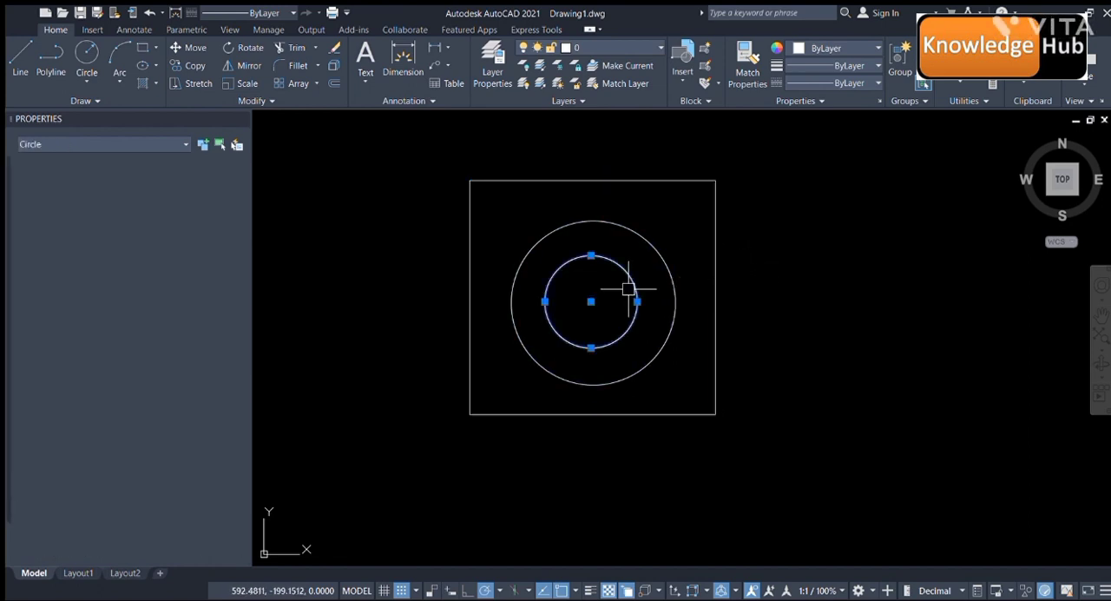
{"action": "key", "text": "Escape"}
{"action": "scroll", "coordinate": [643, 287], "scroll_direction": "down", "scroll_amount": 5}
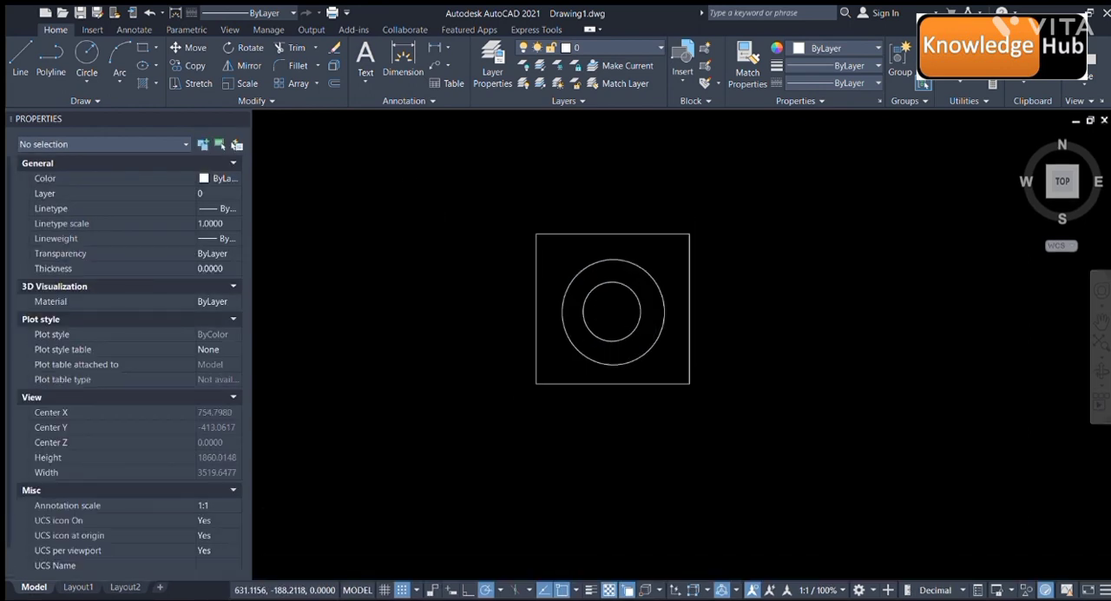
{"action": "scroll", "coordinate": [682, 282], "scroll_direction": "up", "scroll_amount": 3}
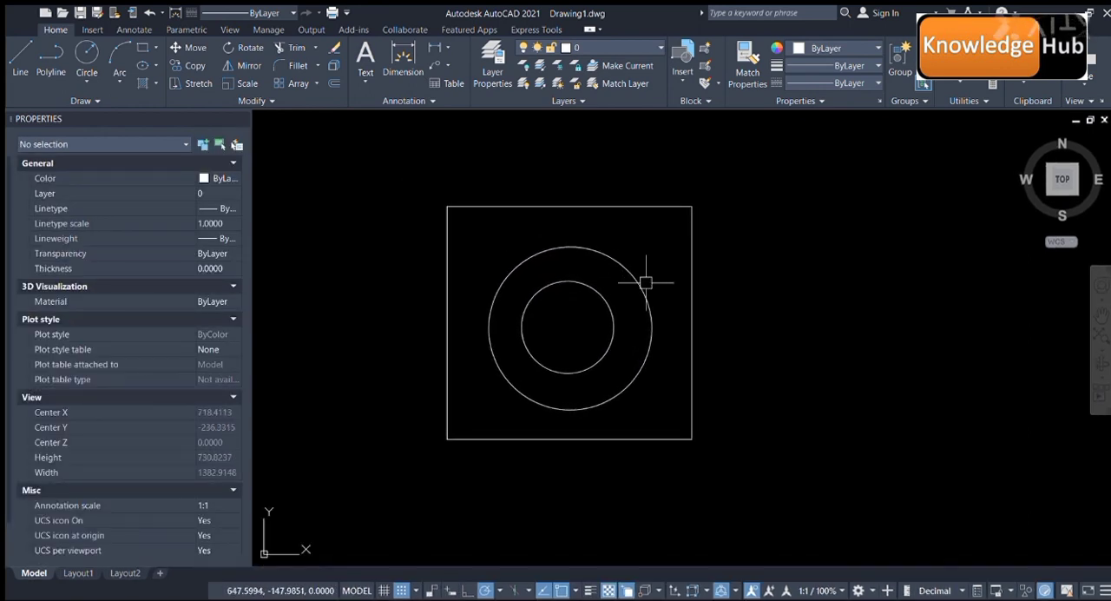
{"action": "left_click", "coordinate": [692, 282]}
{"action": "key", "text": "Escape"}
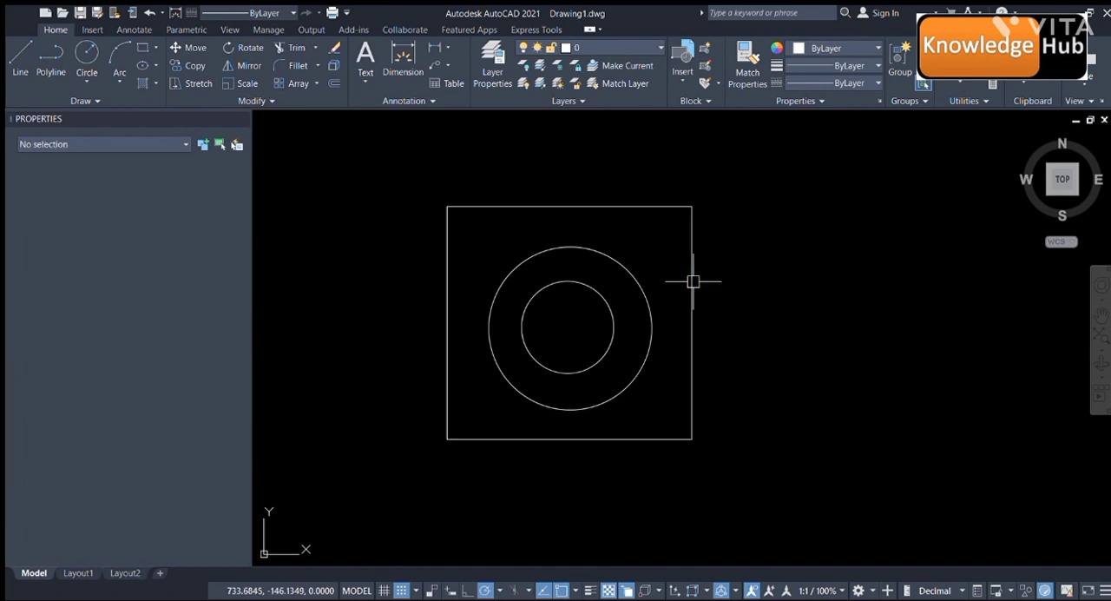
- Create a block named Block 1 from the rectangle and both circles, with the rectangle's lower-left corner as the base point
{"action": "right_click", "coordinate": [692, 281]}
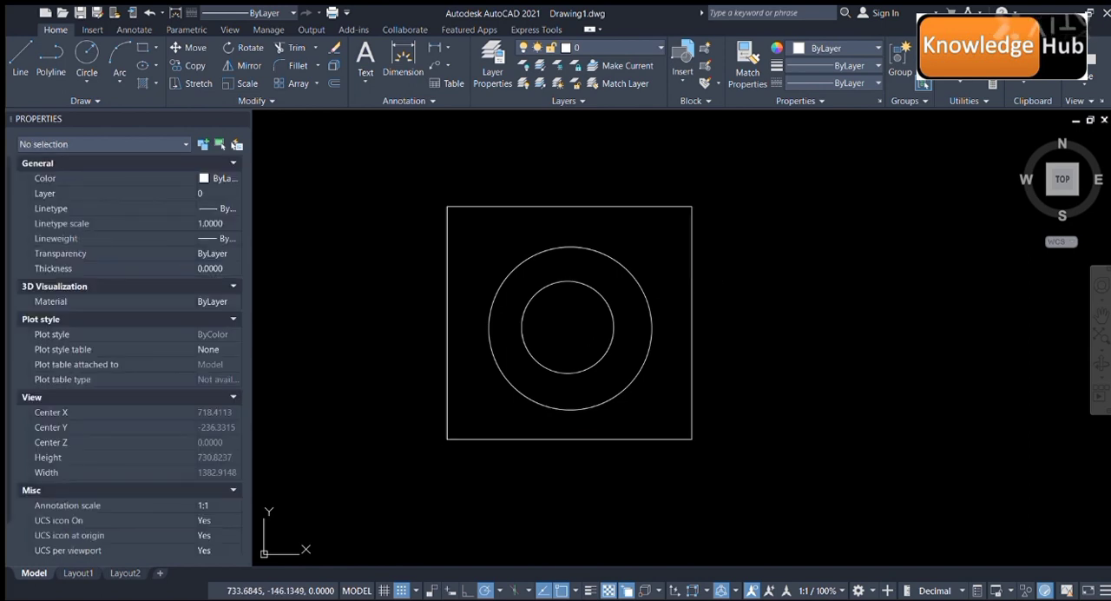
{"action": "left_click", "coordinate": [873, 441]}
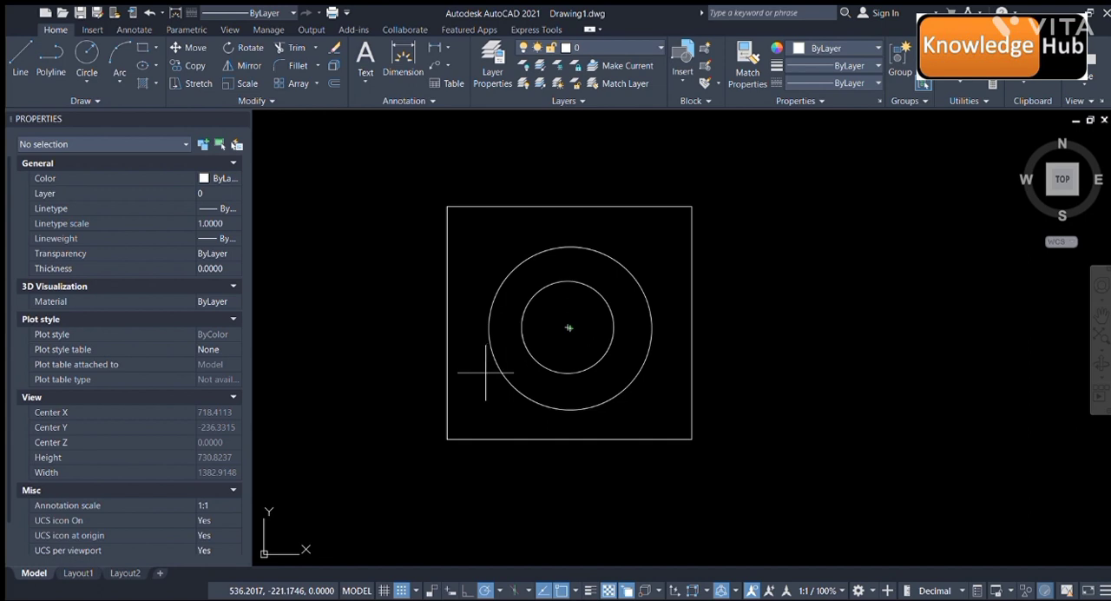
{"action": "left_click", "coordinate": [447, 440]}
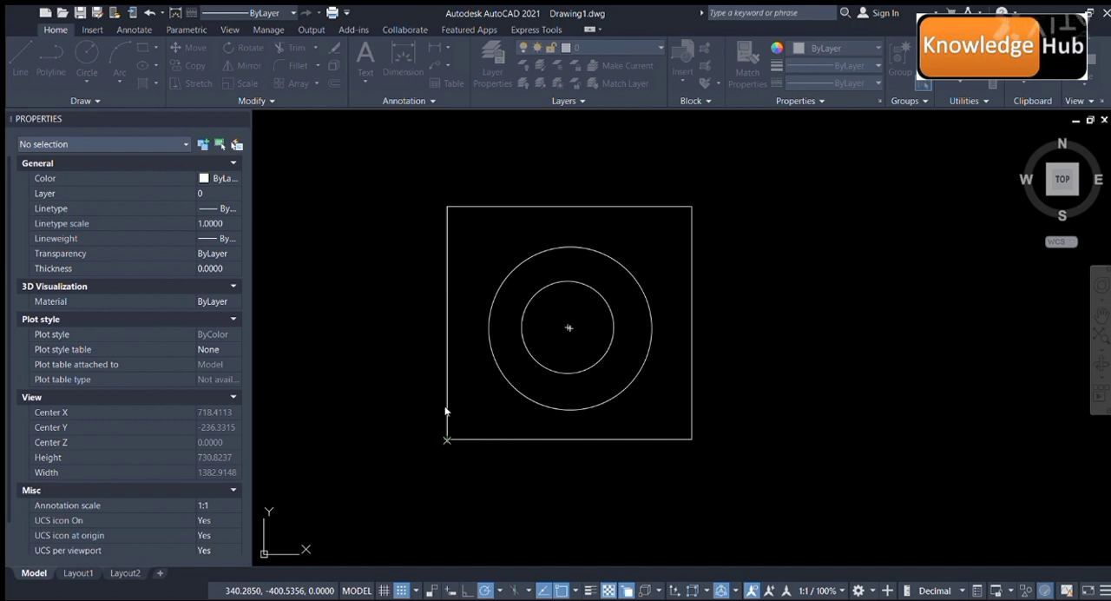
{"action": "left_click", "coordinate": [772, 271]}
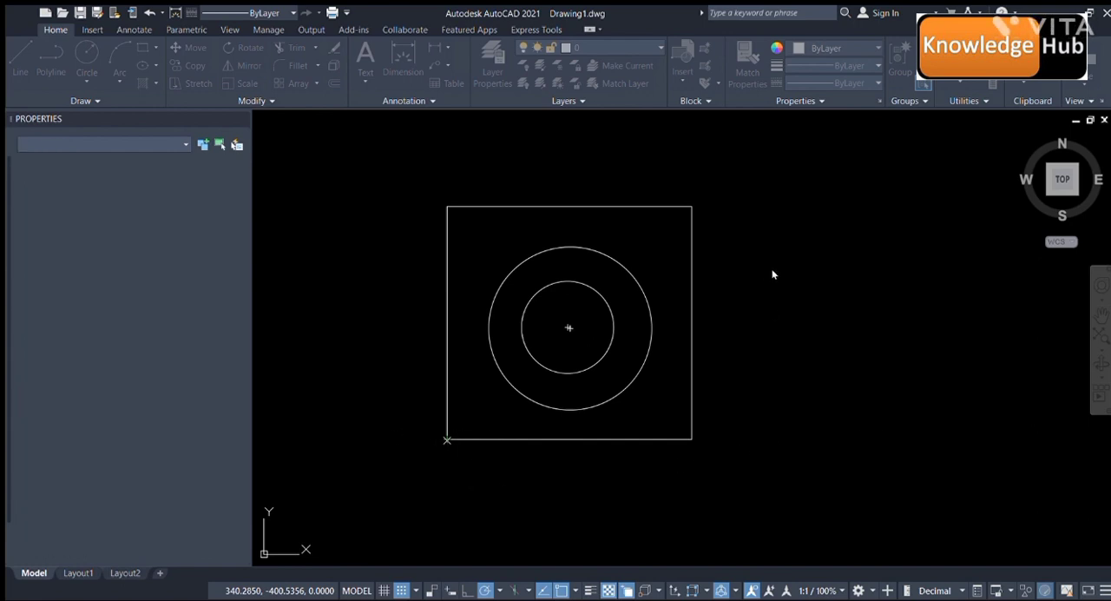
{"action": "left_click", "coordinate": [401, 169]}
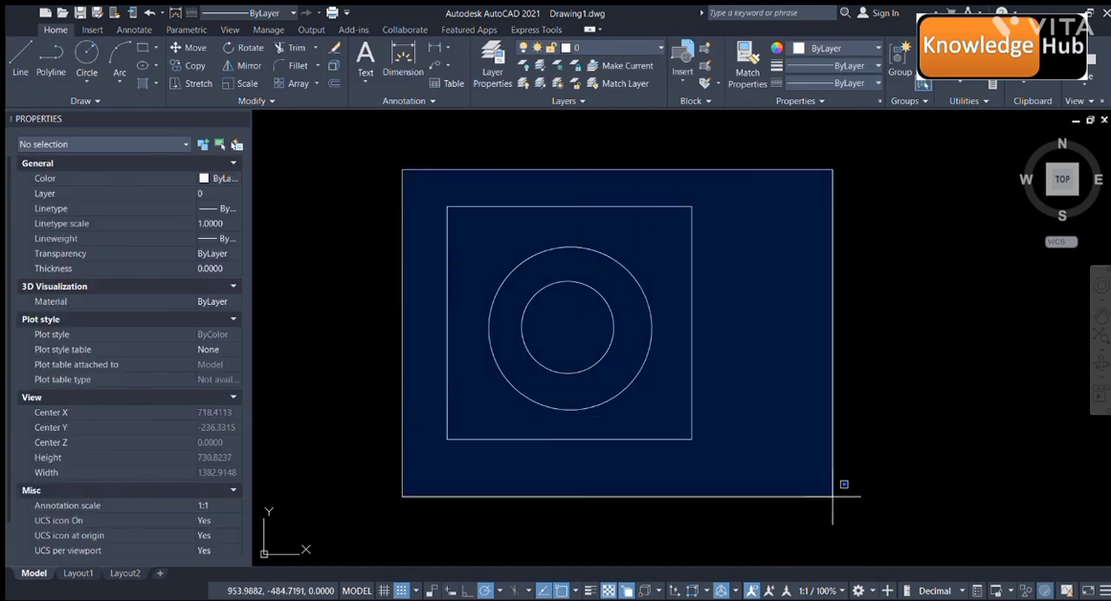
{"action": "left_click", "coordinate": [860, 533]}
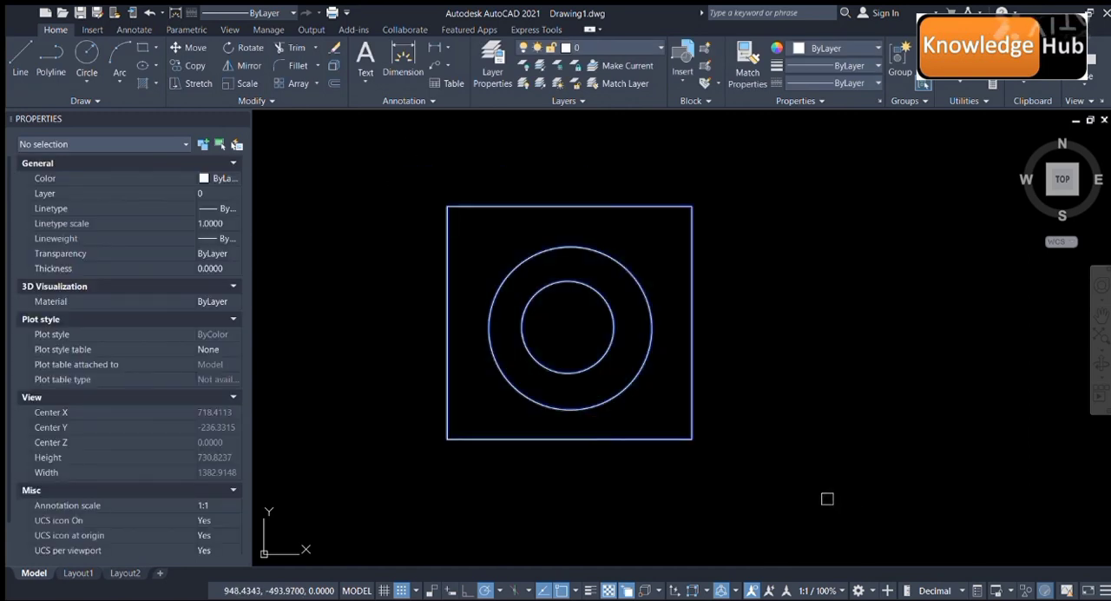
{"action": "key", "text": "Return"}
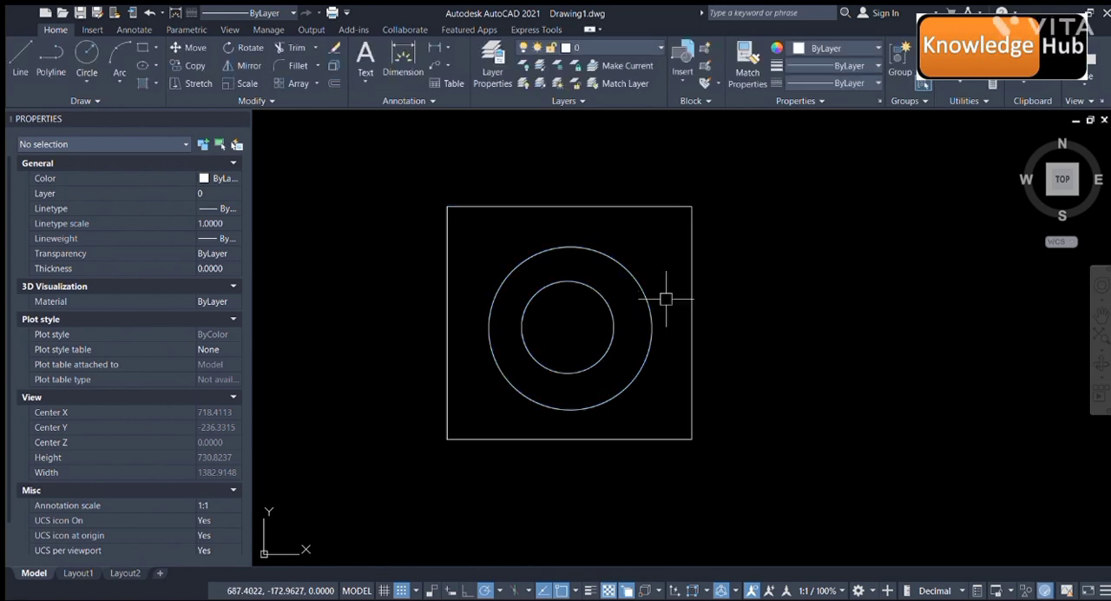
- Select the new block and examine its geometry and its block reference properties
{"action": "left_click", "coordinate": [694, 340]}
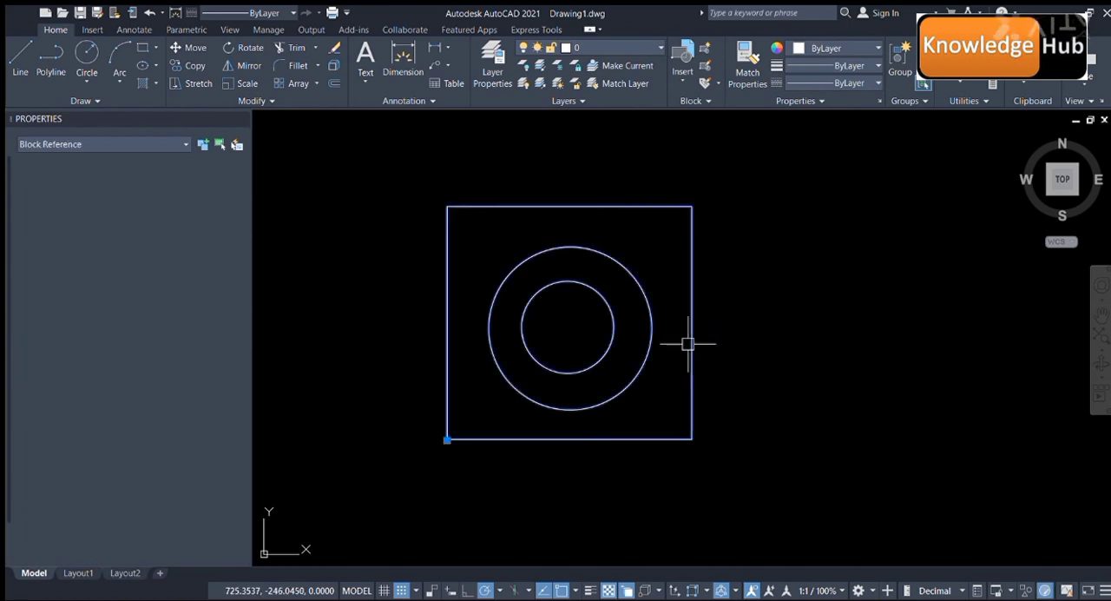
{"action": "scroll", "coordinate": [598, 353], "scroll_direction": "down", "scroll_amount": 4}
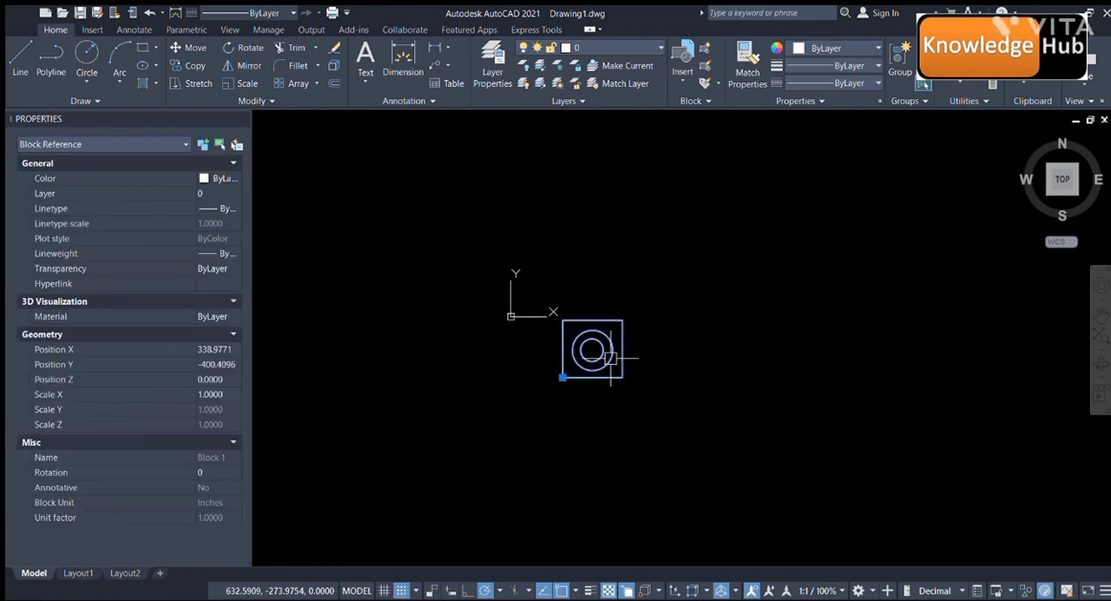
{"action": "scroll", "coordinate": [598, 355], "scroll_direction": "up", "scroll_amount": 6}
{"action": "scroll", "coordinate": [568, 355], "scroll_direction": "down", "scroll_amount": 6}
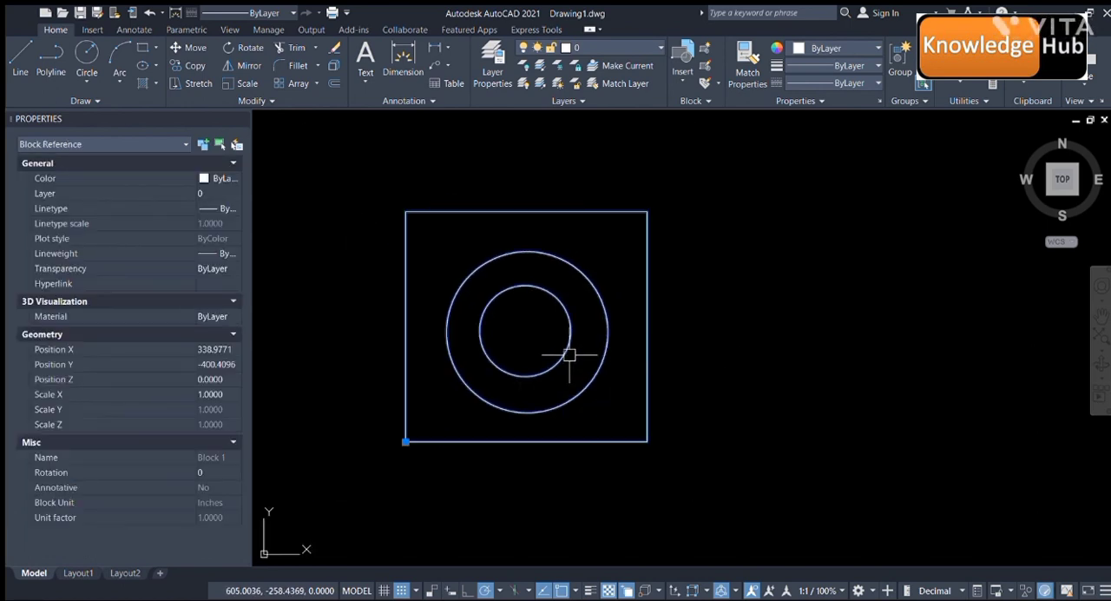
{"action": "scroll", "coordinate": [539, 337], "scroll_direction": "up", "scroll_amount": 3}
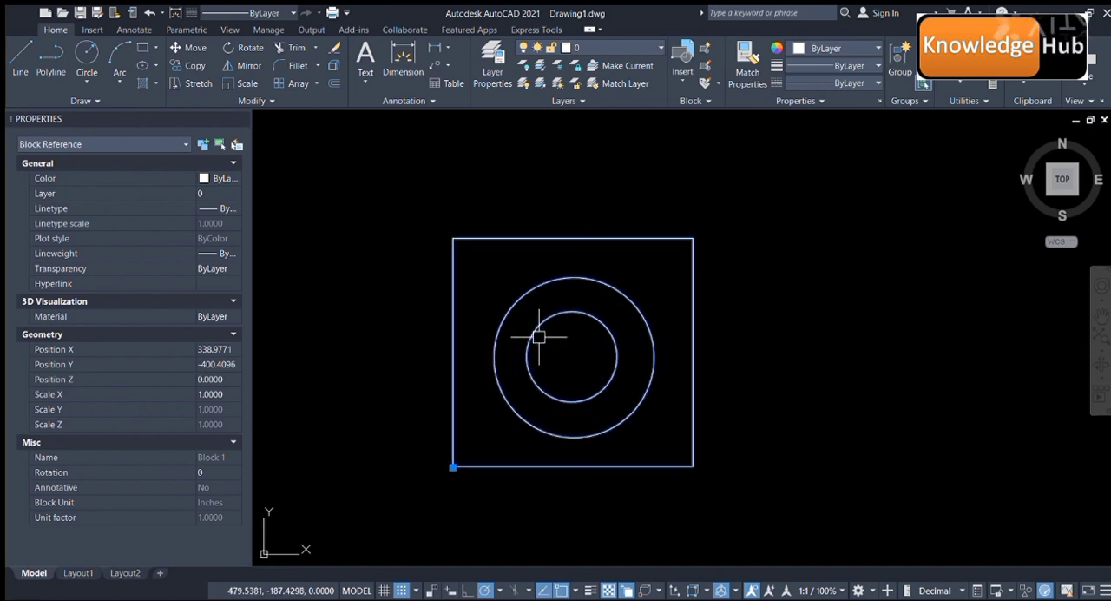